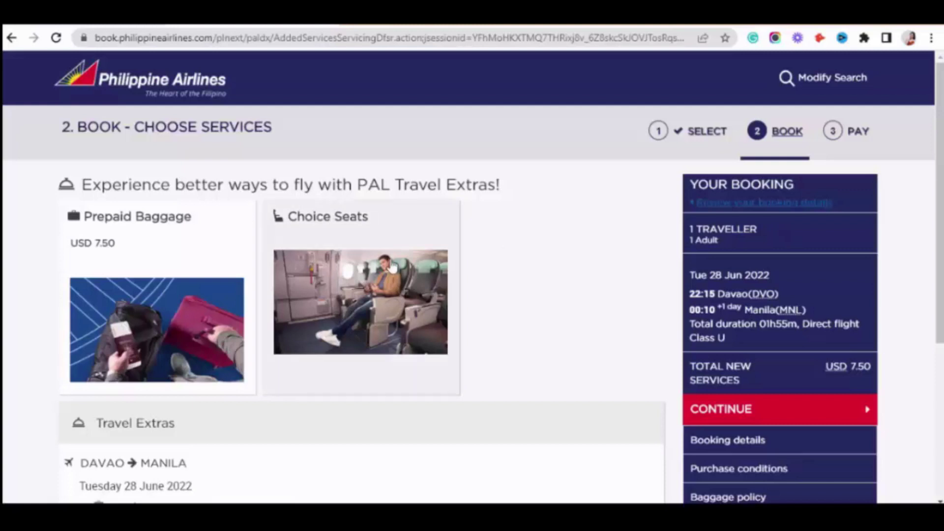
Add one 10KG prepaid baggage (PHP 400.00, USD 7.50) to the Davao–Manila flight
{"action": "left_click", "coordinate": [248, 278]}
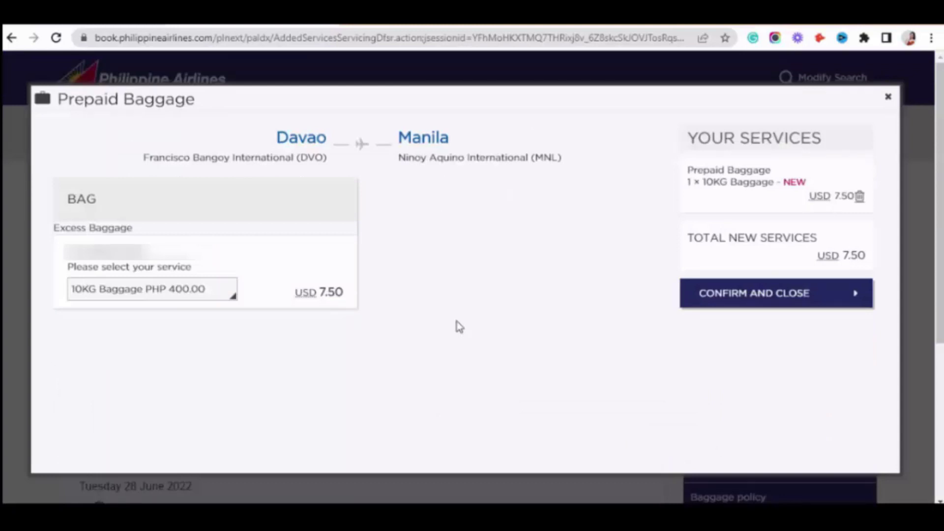
{"action": "left_click", "coordinate": [162, 290]}
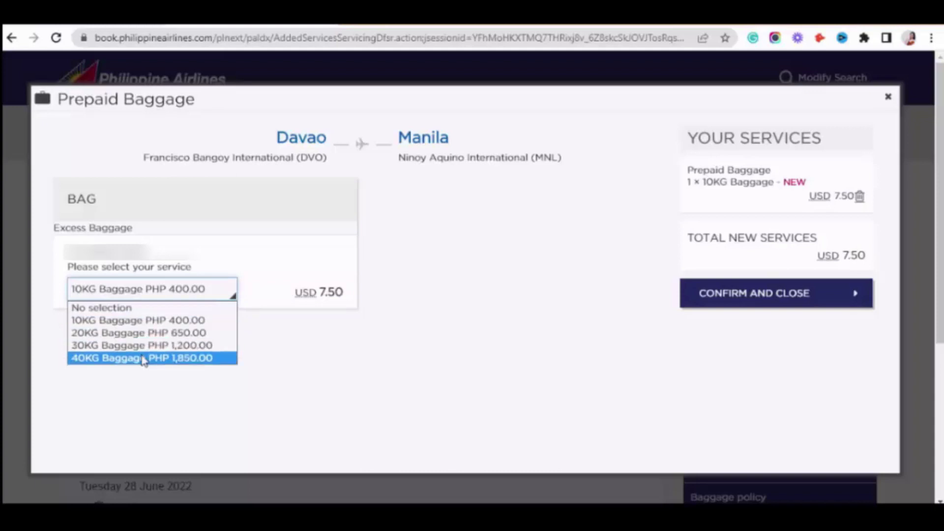
{"action": "left_click", "coordinate": [143, 321]}
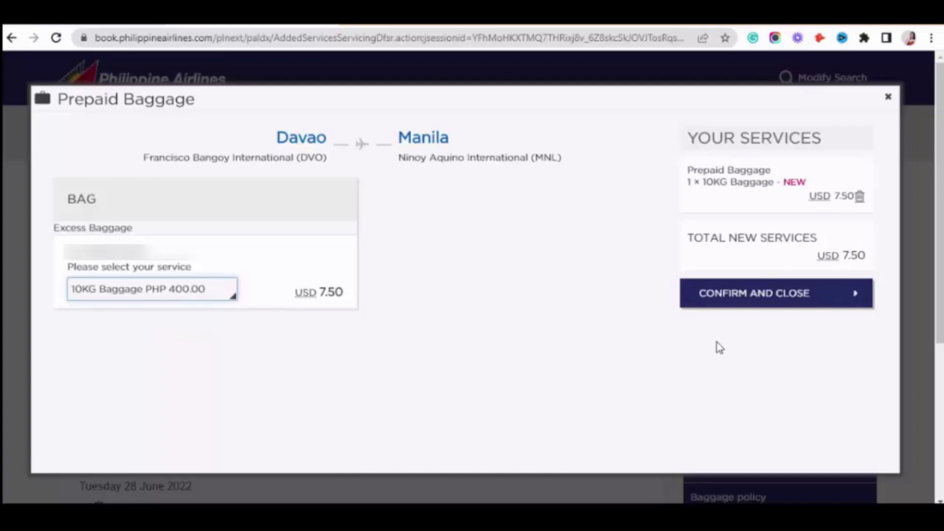
{"action": "left_click", "coordinate": [744, 300]}
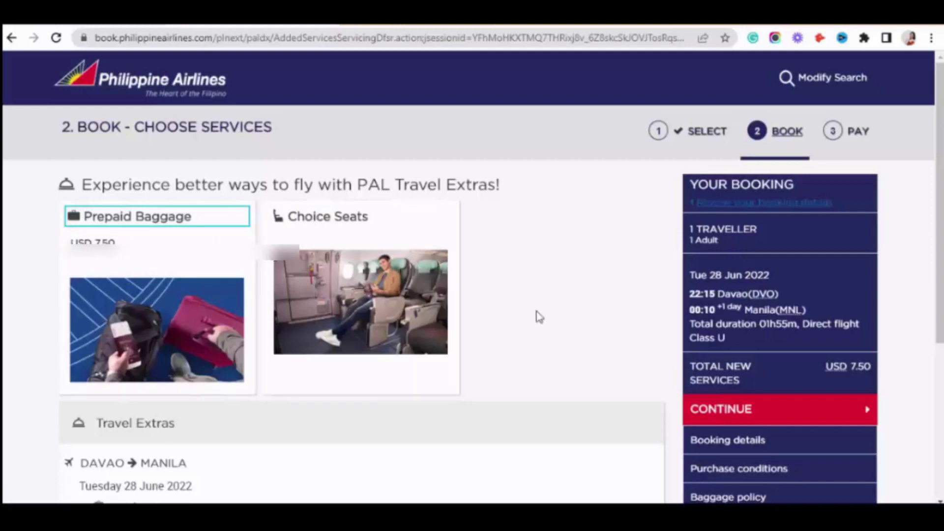
Continue past Travel Extras to the Pay step, with USD 7.50 due
{"action": "scroll", "coordinate": [559, 316], "scroll_direction": "down", "scroll_amount": 5}
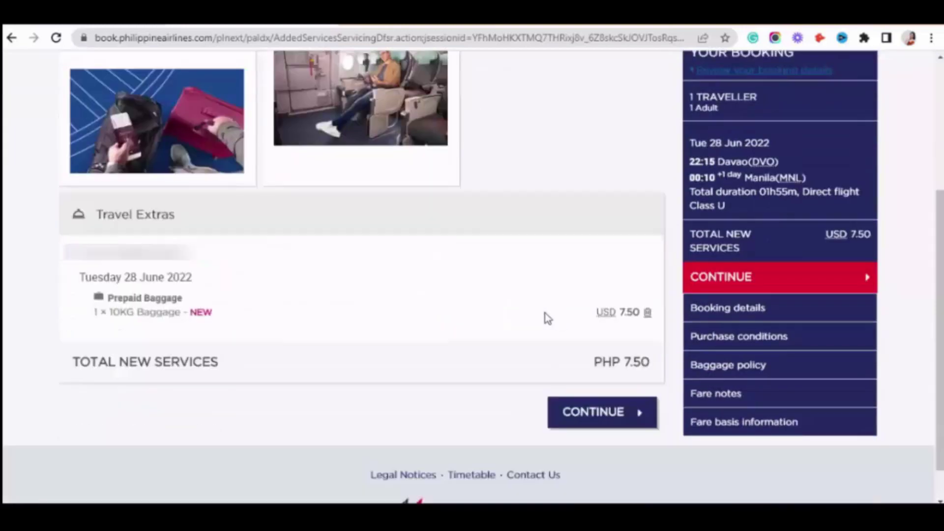
{"action": "left_click", "coordinate": [619, 417]}
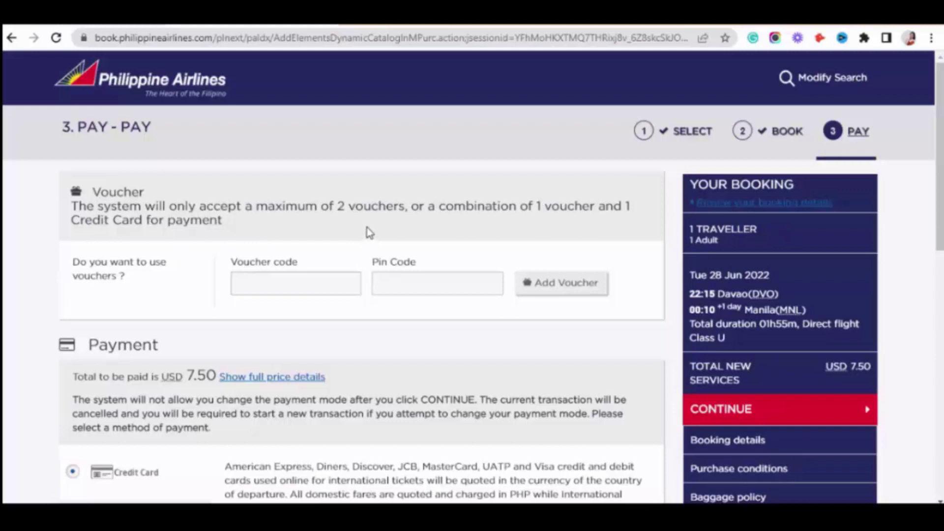
{"action": "scroll", "coordinate": [370, 233], "scroll_direction": "down", "scroll_amount": 3}
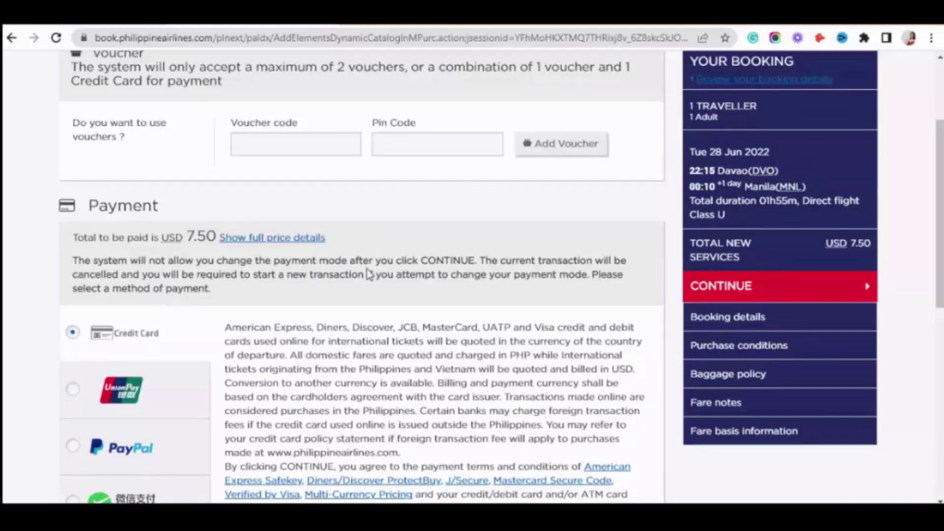
{"action": "scroll", "coordinate": [370, 274], "scroll_direction": "down", "scroll_amount": 3}
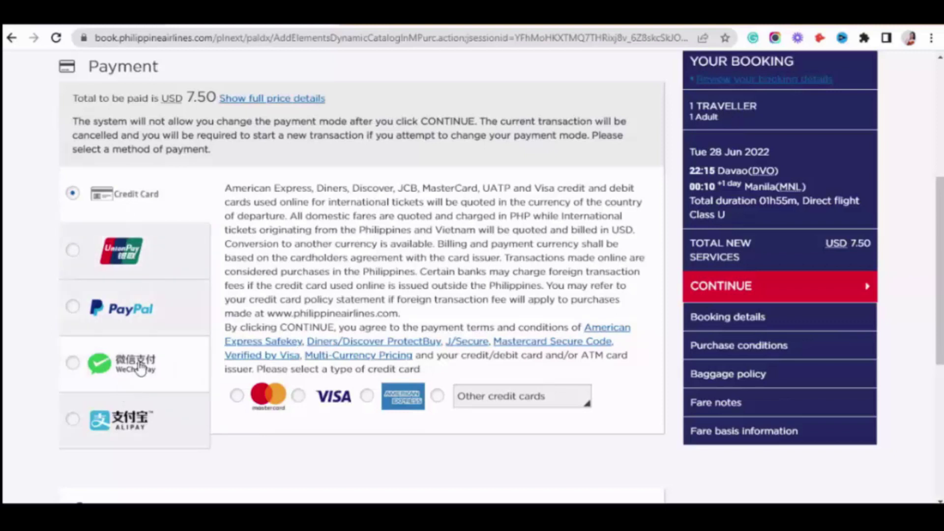
{"action": "scroll", "coordinate": [150, 359], "scroll_direction": "down", "scroll_amount": 1}
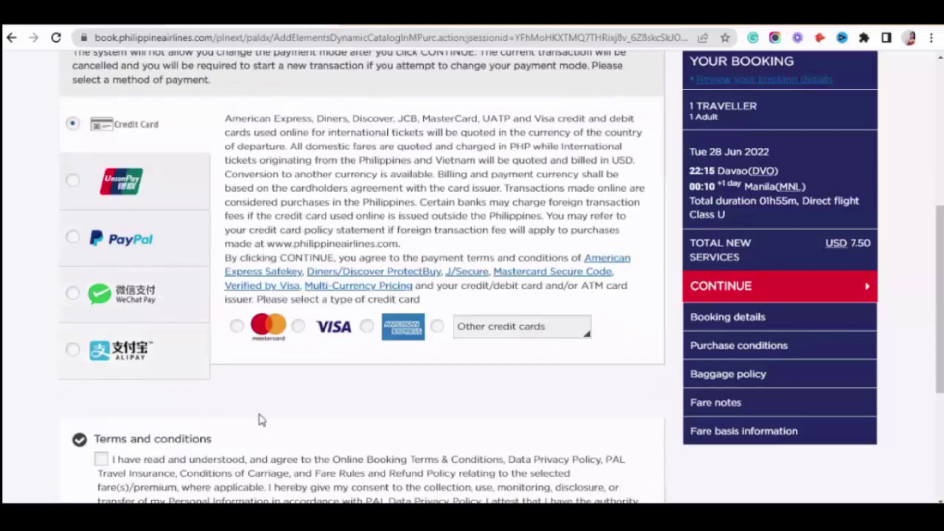
{"action": "scroll", "coordinate": [258, 419], "scroll_direction": "down", "scroll_amount": 2}
{"action": "scroll", "coordinate": [268, 401], "scroll_direction": "up", "scroll_amount": 3}
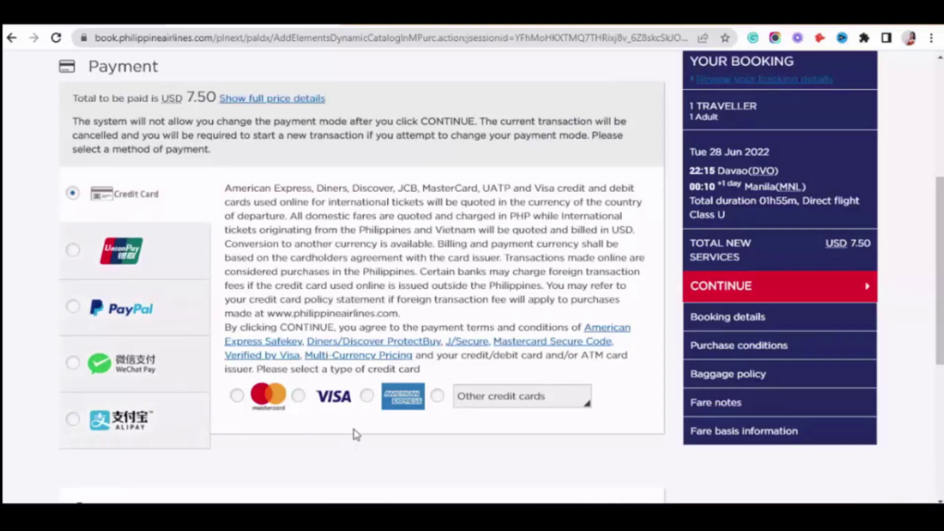
Choose American Express, enter the card number, and set expiry to 09/26
{"action": "left_click", "coordinate": [368, 397]}
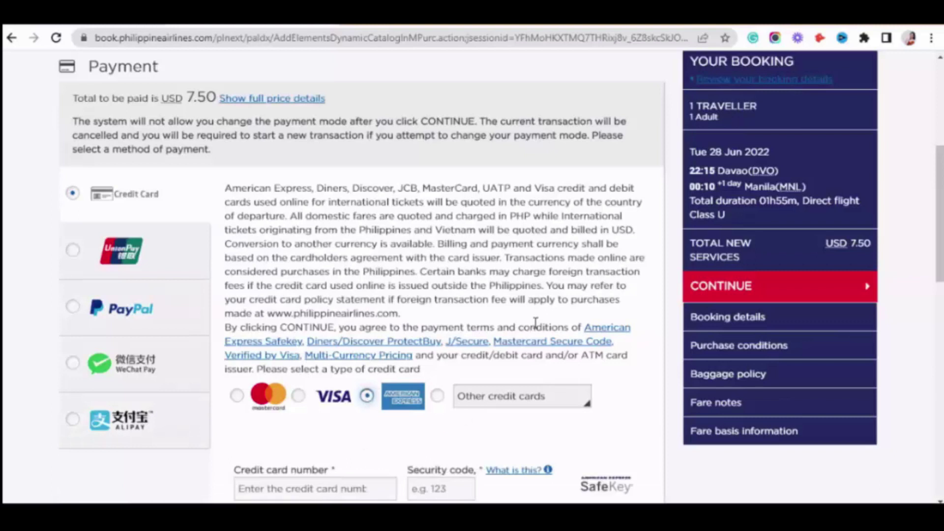
{"action": "scroll", "coordinate": [536, 322], "scroll_direction": "down", "scroll_amount": 7}
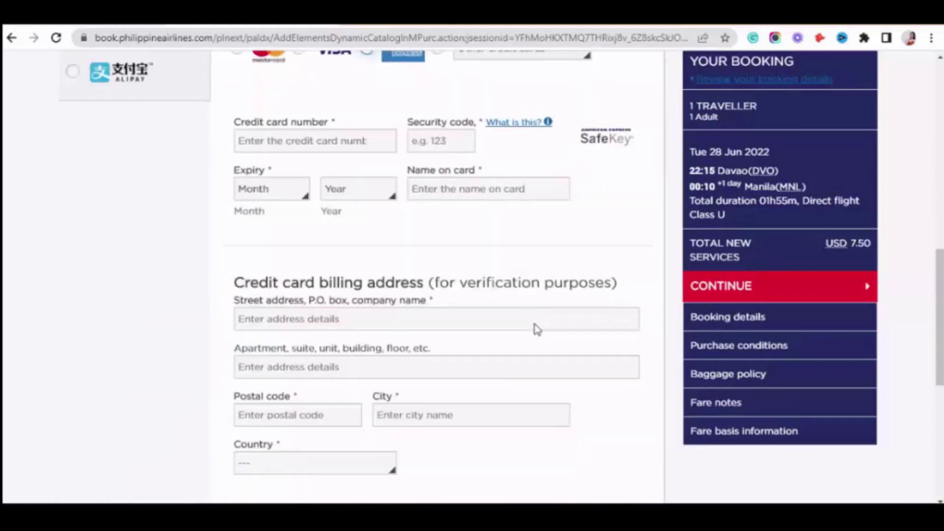
{"action": "left_click", "coordinate": [309, 139]}
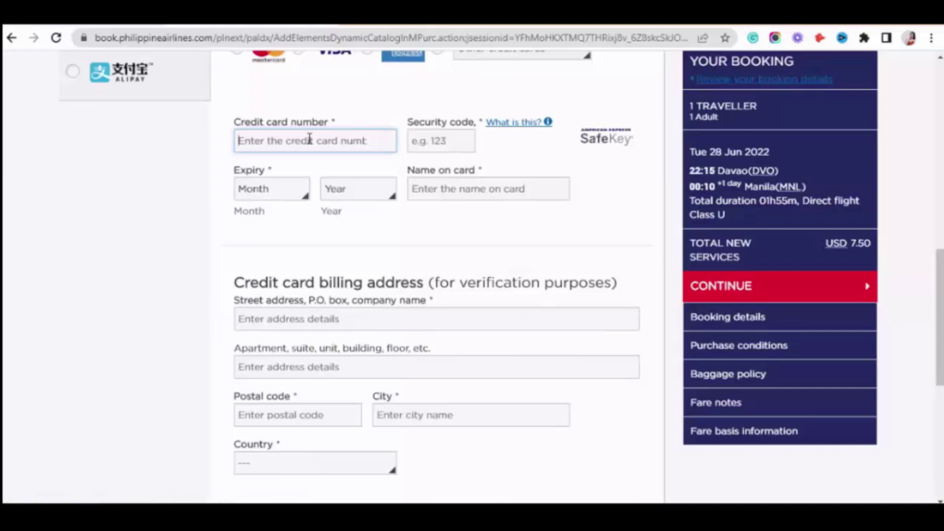
{"action": "left_click", "coordinate": [270, 189]}
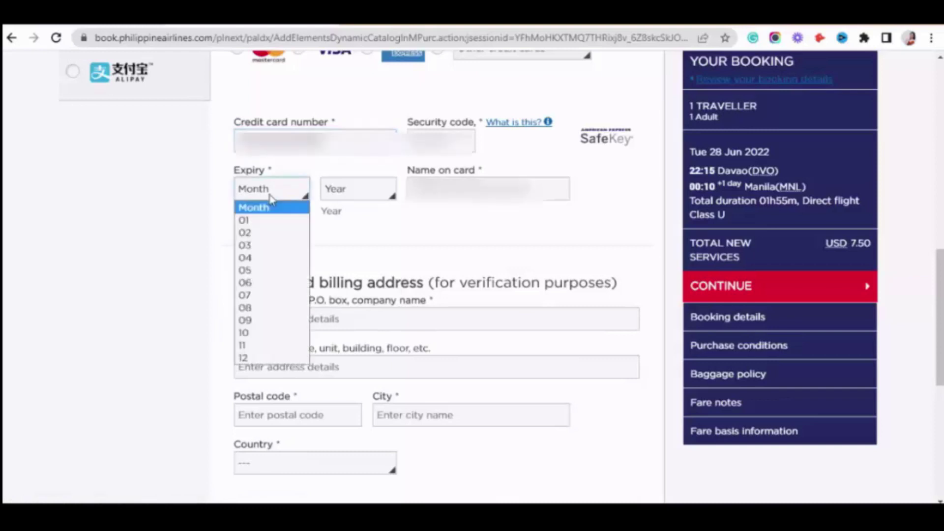
{"action": "left_click", "coordinate": [270, 320]}
{"action": "left_click", "coordinate": [351, 191]}
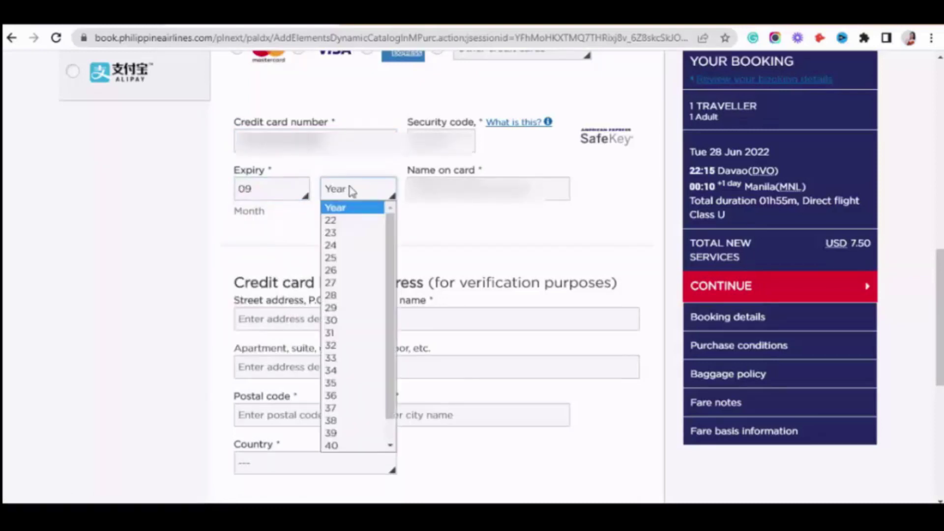
{"action": "left_click", "coordinate": [355, 272]}
Fill in the cardholder's name and the billing street address
{"action": "key", "text": "Tab"}
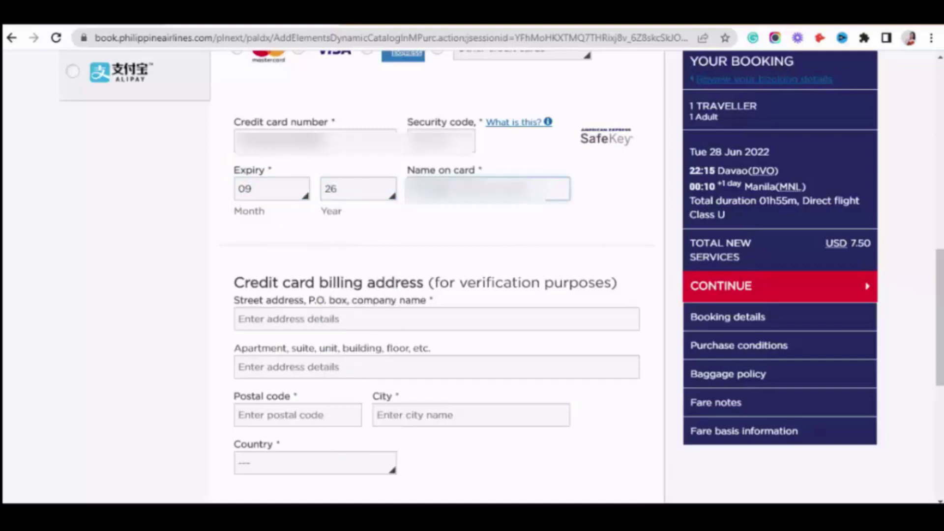
{"action": "type", "text": "dela cruz"}
{"action": "left_click", "coordinate": [330, 317]}
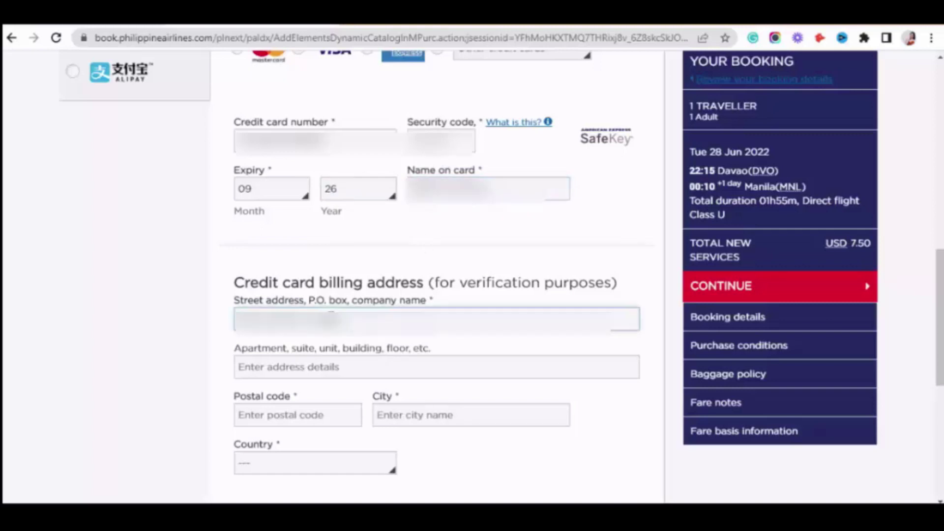
{"action": "key", "text": "BackSpace"}
{"action": "key", "text": "BackSpace"}
{"action": "key", "text": "BackSpace"}
{"action": "key", "text": "BackSpace"}
{"action": "key", "text": "BackSpace"}
{"action": "key", "text": "BackSpace"}
{"action": "key", "text": "BackSpace"}
{"action": "key", "text": "BackSpace"}
{"action": "key", "text": "BackSpace"}
{"action": "key", "text": "BackSpace"}
{"action": "key", "text": "BackSpace"}
{"action": "key", "text": "BackSpace"}
{"action": "key", "text": "ctrl+v"}
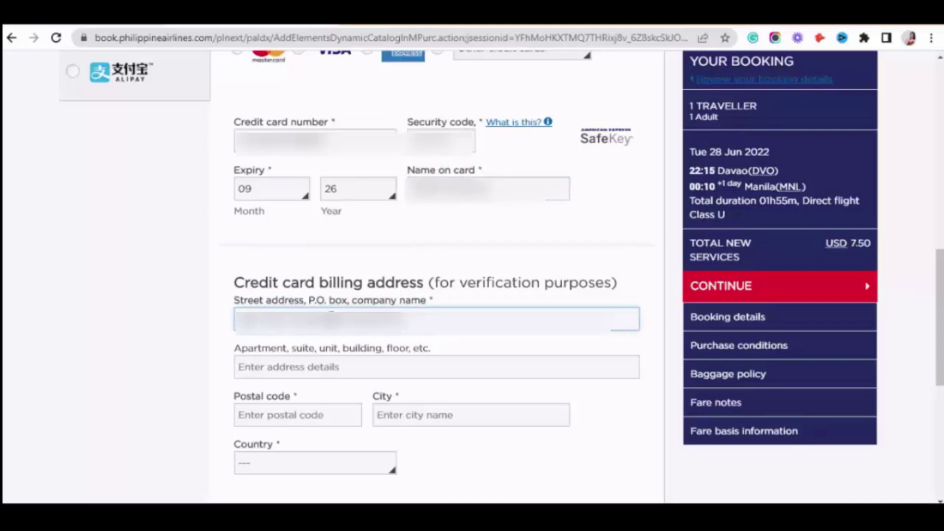
{"action": "type", "text": "........."}
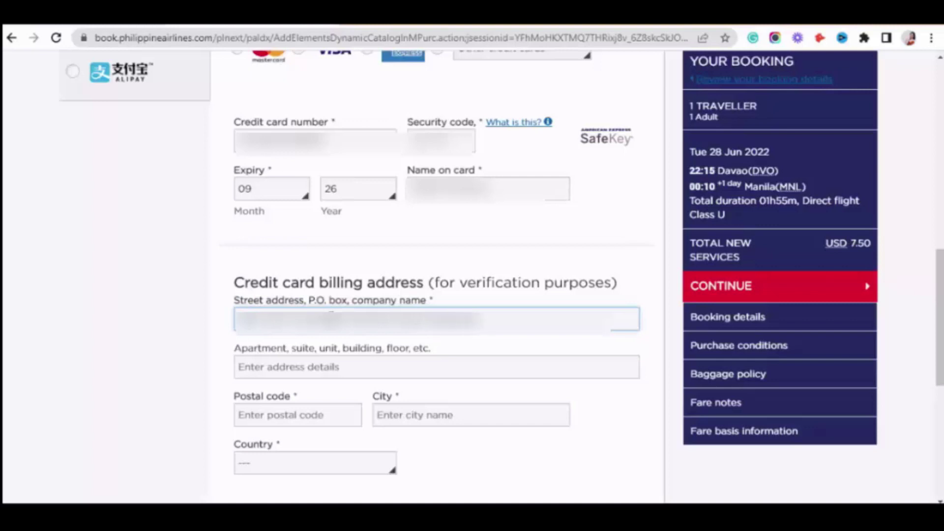
{"action": "type", "text": "........"}
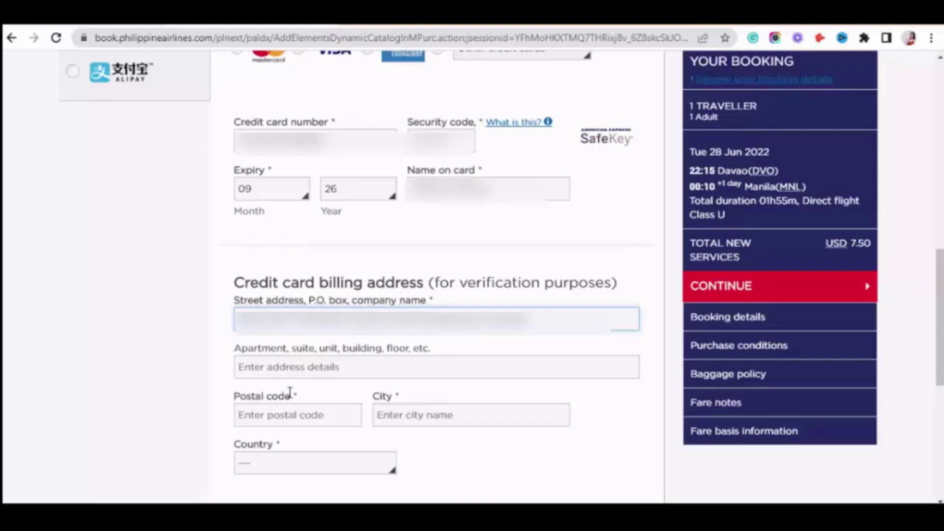
Enter the billing city and set the country to United States Of America
{"action": "scroll", "coordinate": [459, 340], "scroll_direction": "down", "scroll_amount": 1}
{"action": "left_click", "coordinate": [463, 342]}
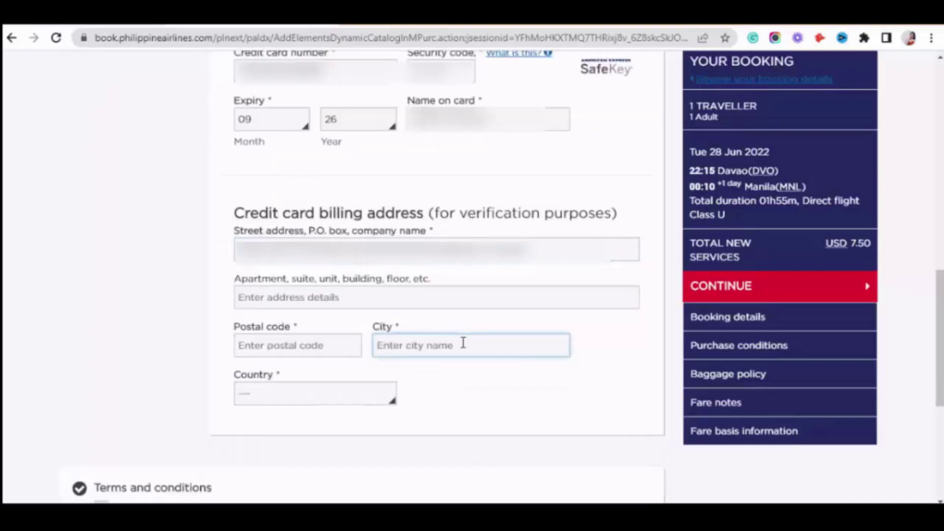
{"action": "type", "text": "CALIFORNIA"}
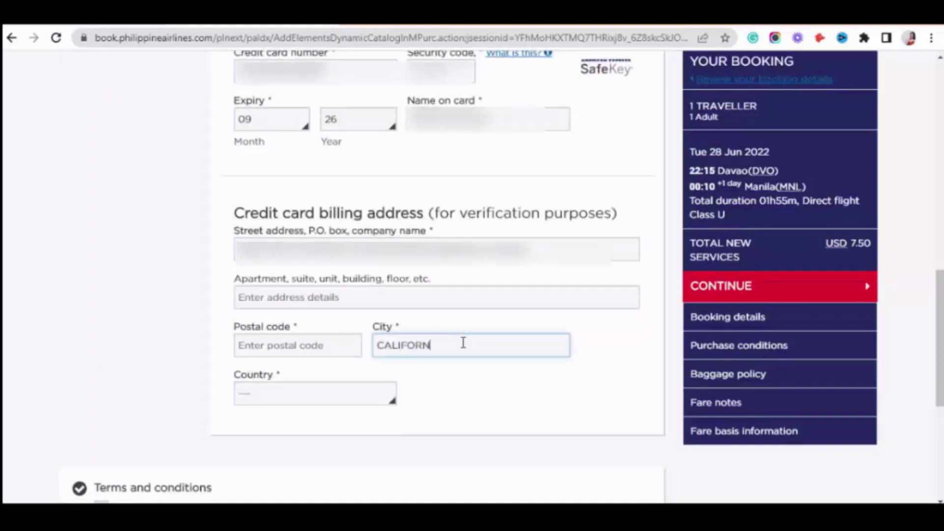
{"action": "left_click", "coordinate": [327, 398]}
{"action": "scroll", "coordinate": [371, 282], "scroll_direction": "down", "scroll_amount": 15}
{"action": "scroll", "coordinate": [371, 281], "scroll_direction": "down", "scroll_amount": 12}
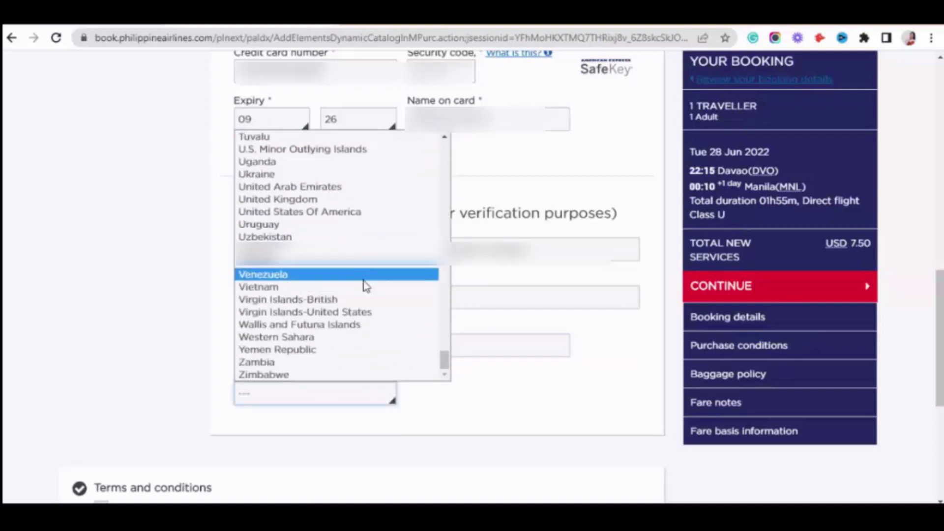
{"action": "scroll", "coordinate": [364, 285], "scroll_direction": "up", "scroll_amount": 4}
{"action": "scroll", "coordinate": [364, 286], "scroll_direction": "down", "scroll_amount": 3}
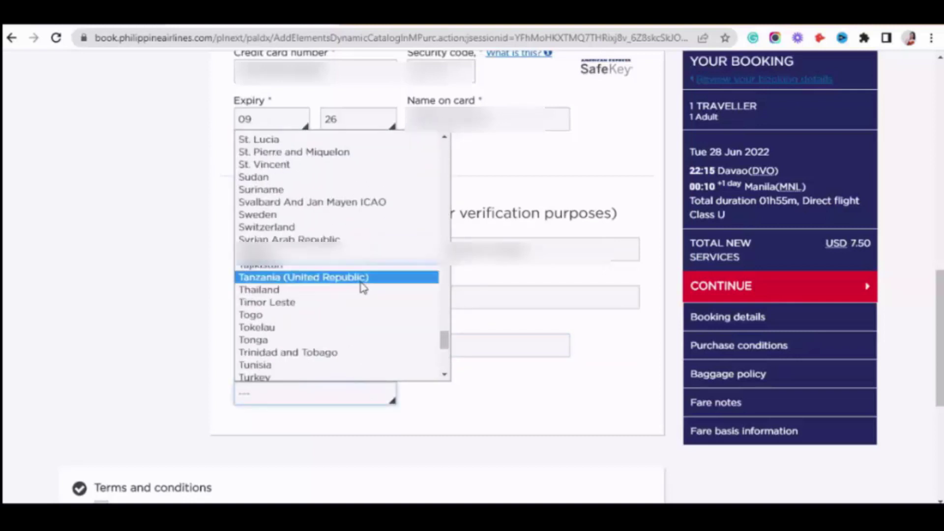
{"action": "scroll", "coordinate": [364, 286], "scroll_direction": "up", "scroll_amount": 3}
{"action": "scroll", "coordinate": [362, 288], "scroll_direction": "down", "scroll_amount": 3}
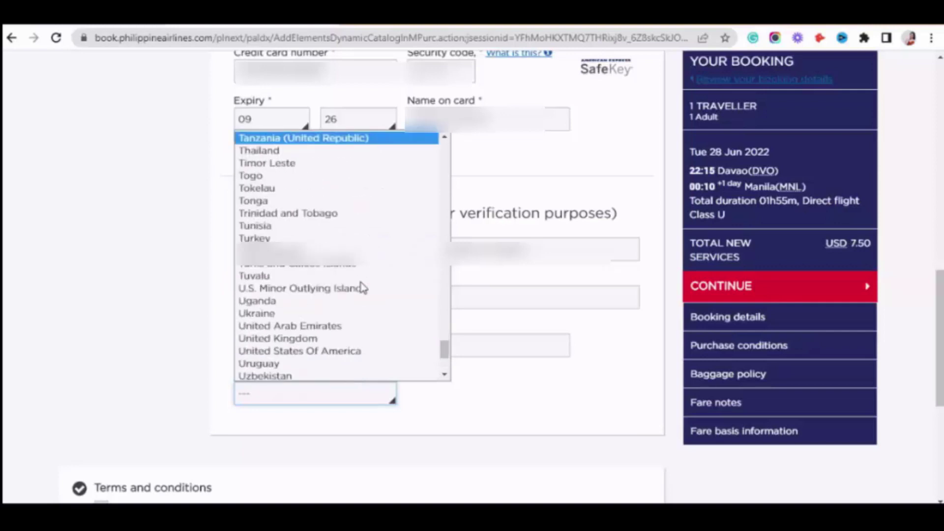
{"action": "scroll", "coordinate": [363, 287], "scroll_direction": "up", "scroll_amount": 3}
{"action": "scroll", "coordinate": [362, 284], "scroll_direction": "down", "scroll_amount": 3}
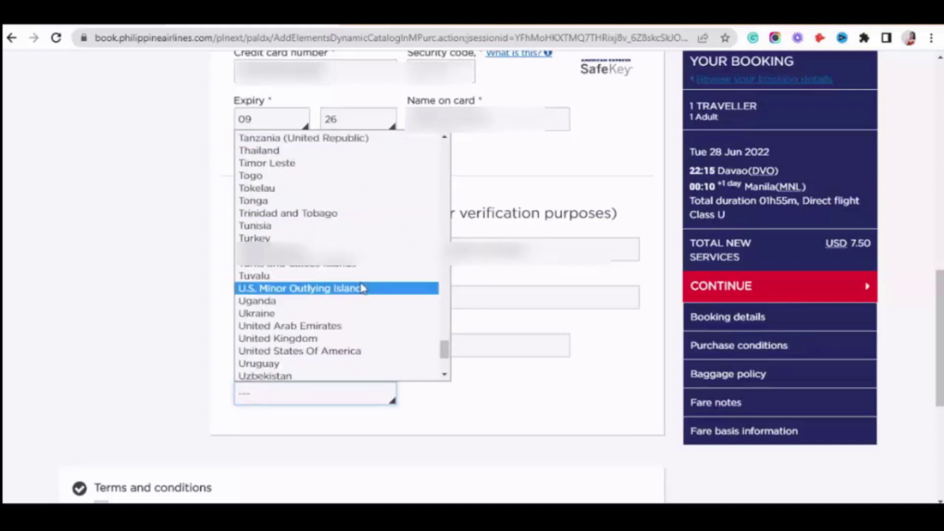
{"action": "left_click", "coordinate": [346, 350]}
Enter the billing postal code and accept the terms and conditions
{"action": "left_click", "coordinate": [344, 344]}
{"action": "type", "text": "91505"}
{"action": "scroll", "coordinate": [344, 343], "scroll_direction": "down", "scroll_amount": 4}
{"action": "left_click", "coordinate": [101, 299]}
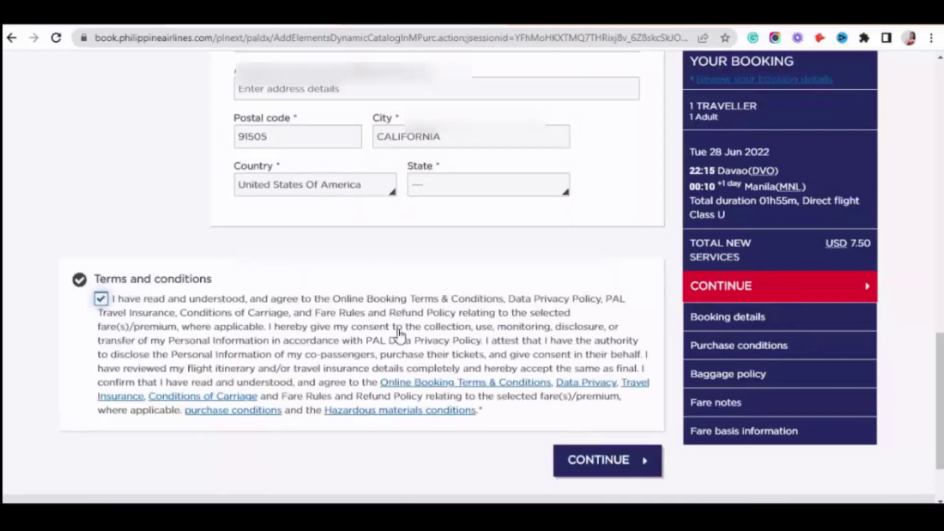
{"action": "scroll", "coordinate": [565, 378], "scroll_direction": "down", "scroll_amount": 2}
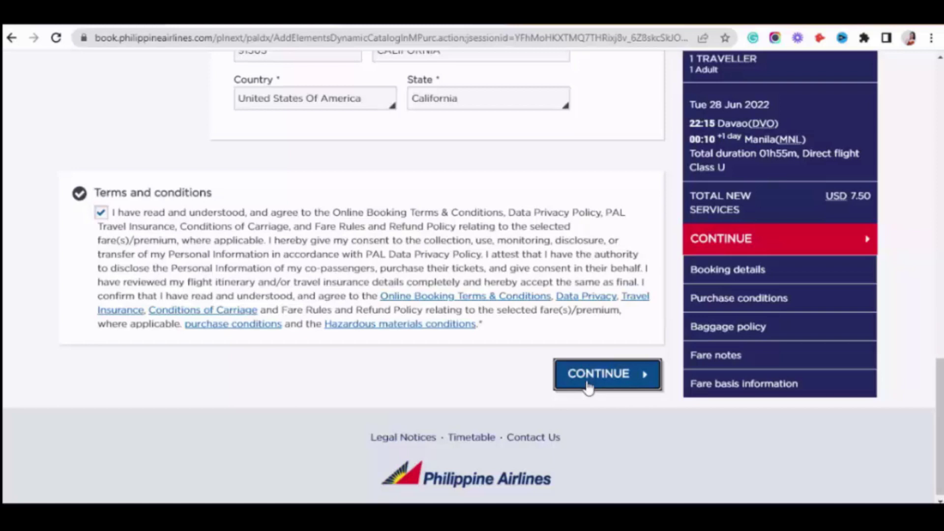
Submit the payment and check the 10KG baggage shows as booked and paid
{"action": "left_click", "coordinate": [588, 388]}
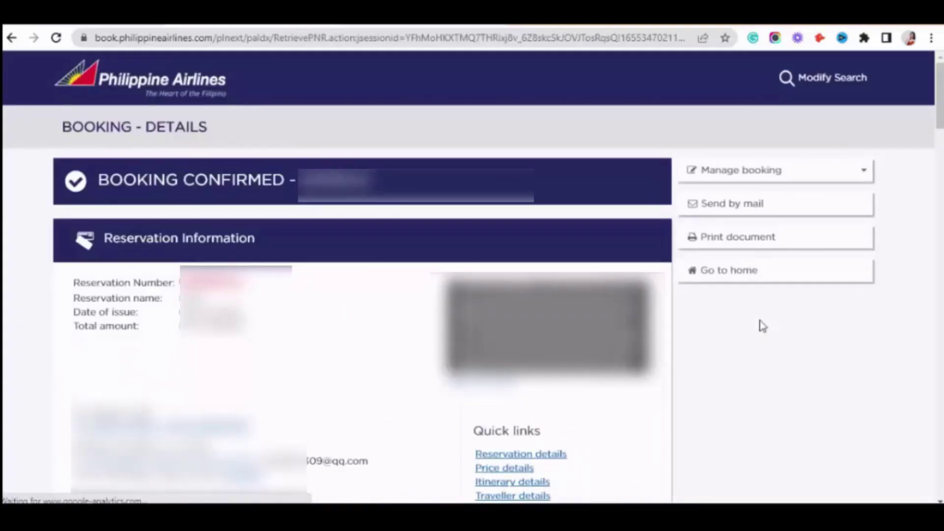
{"action": "scroll", "coordinate": [763, 326], "scroll_direction": "down", "scroll_amount": 10}
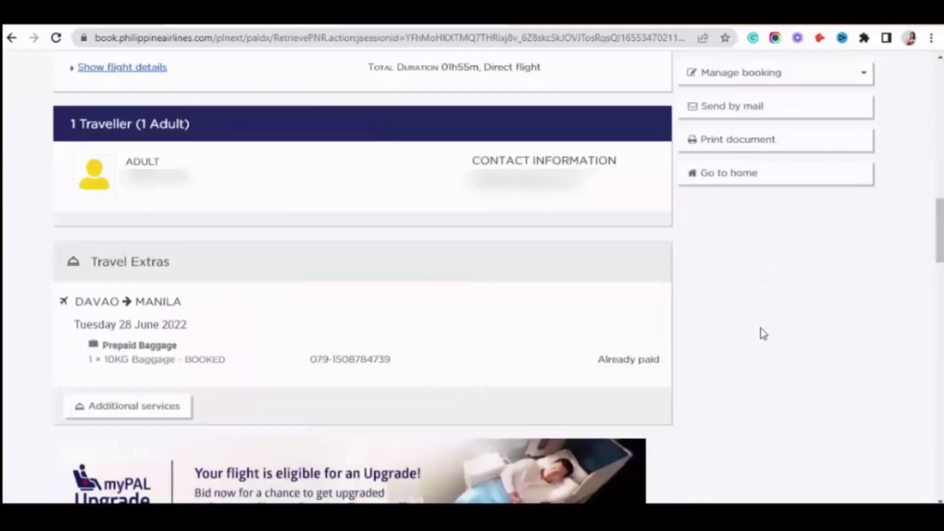